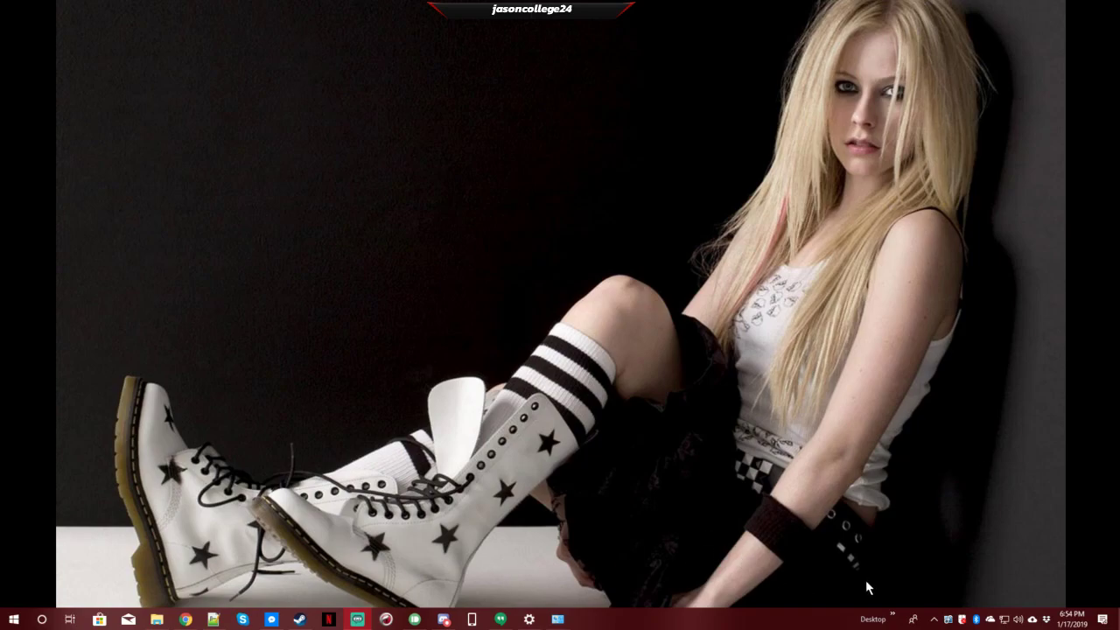
# - Launch Remote Utilities Viewer from the desktop items list in the Start menu
pyautogui.click(893, 618)
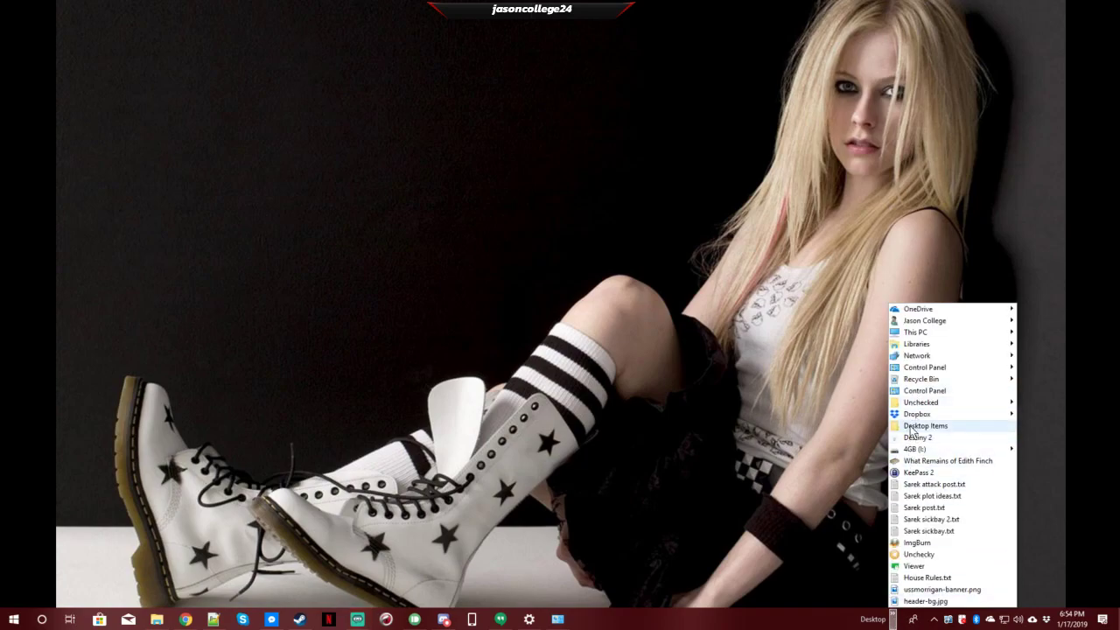
pyautogui.moveTo(911, 427)
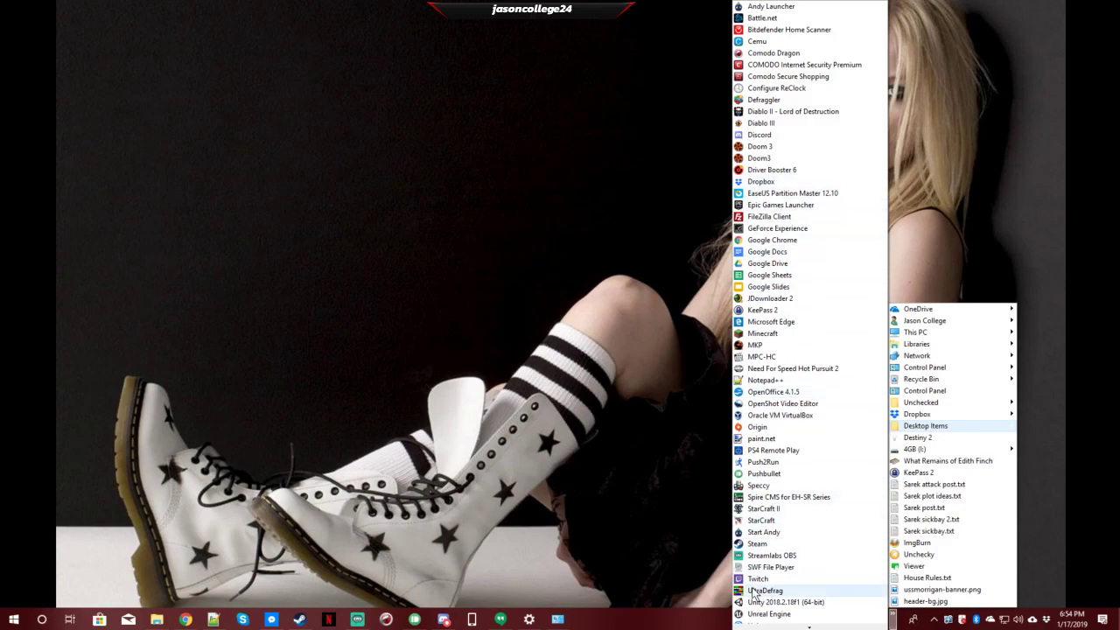
pyautogui.scroll(-1, 765, 617)
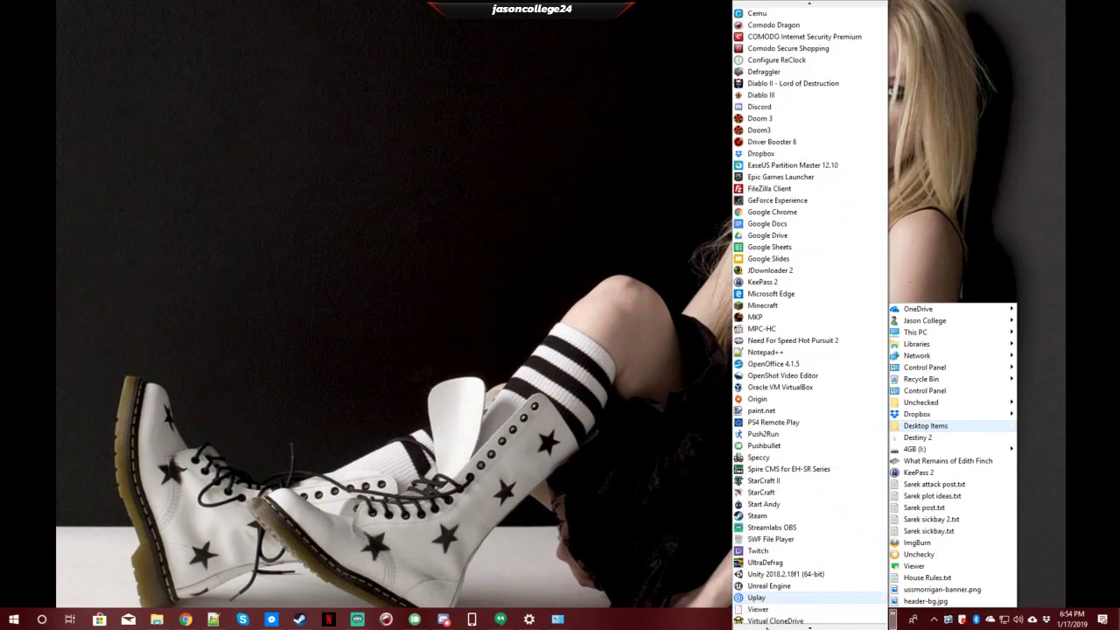
pyautogui.scroll(-2, 761, 597)
pyautogui.click(759, 554)
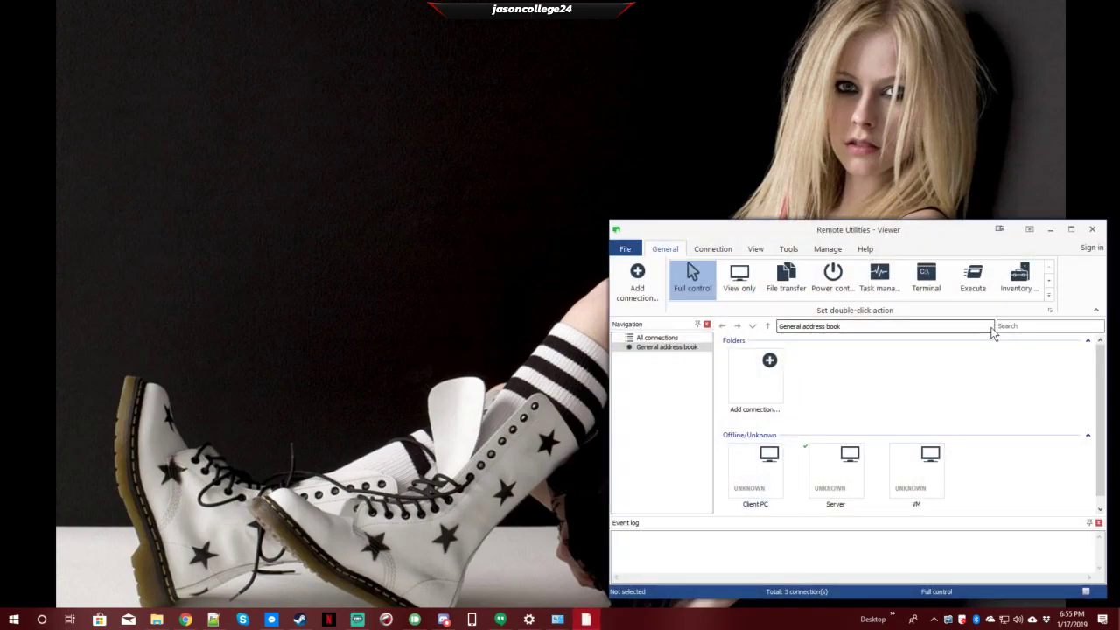
# - Move the Viewer window into full view and refresh all connection statuses
pyautogui.moveTo(928, 225); pyautogui.dragTo(572, 168)
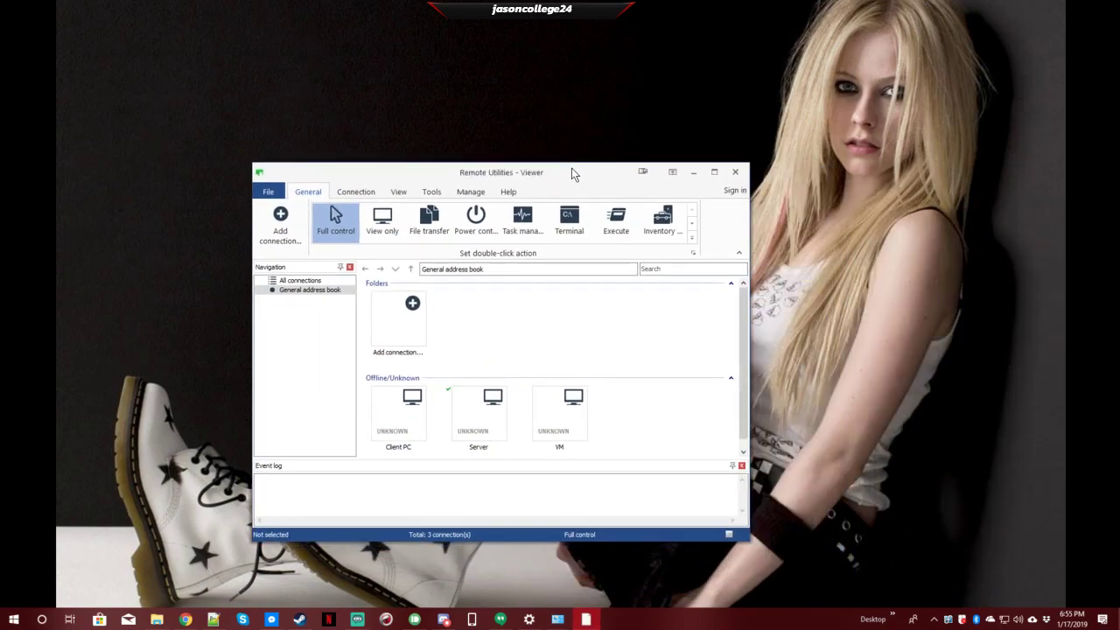
pyautogui.rightClick(643, 413)
pyautogui.click(681, 529)
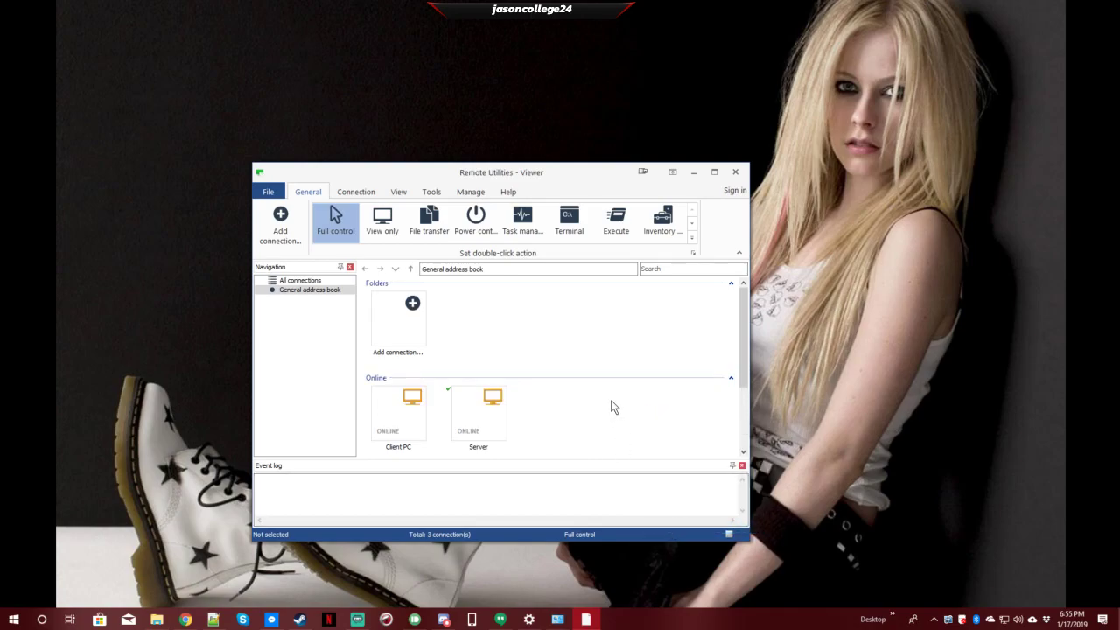
# - Select the Client PC and Server tiles, then bring up Server's context menu
pyautogui.click(398, 415)
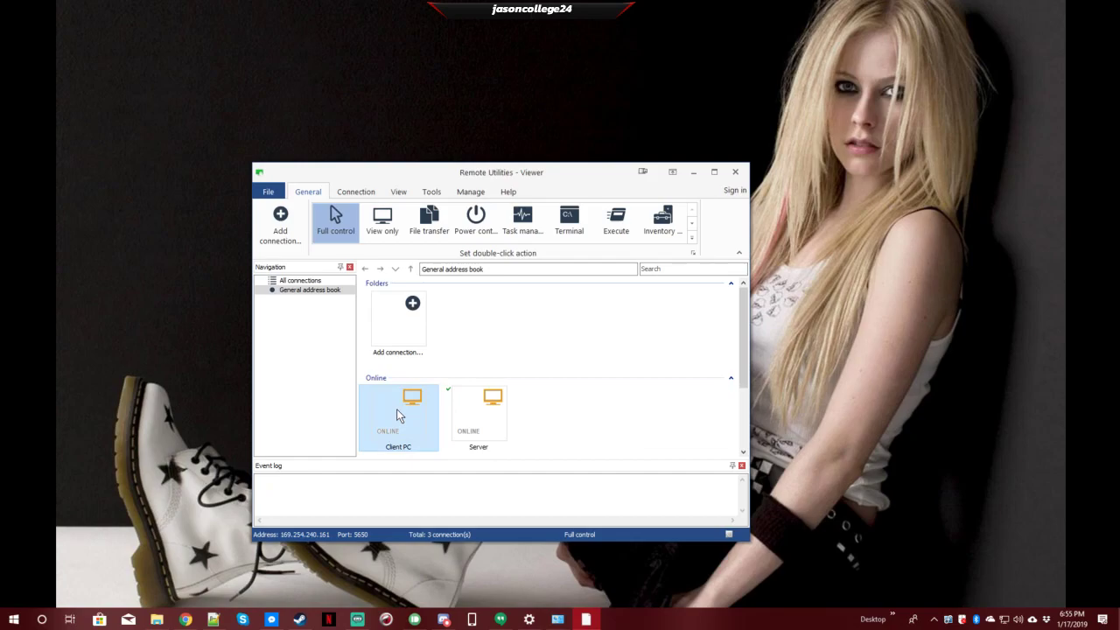
pyautogui.click(477, 424)
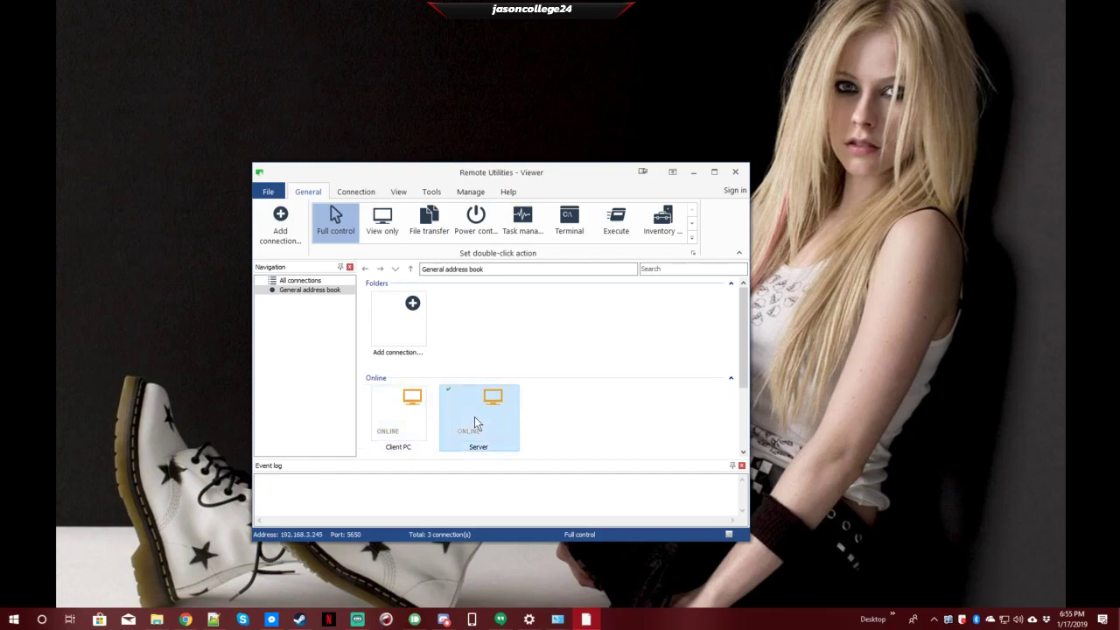
pyautogui.rightClick(476, 424)
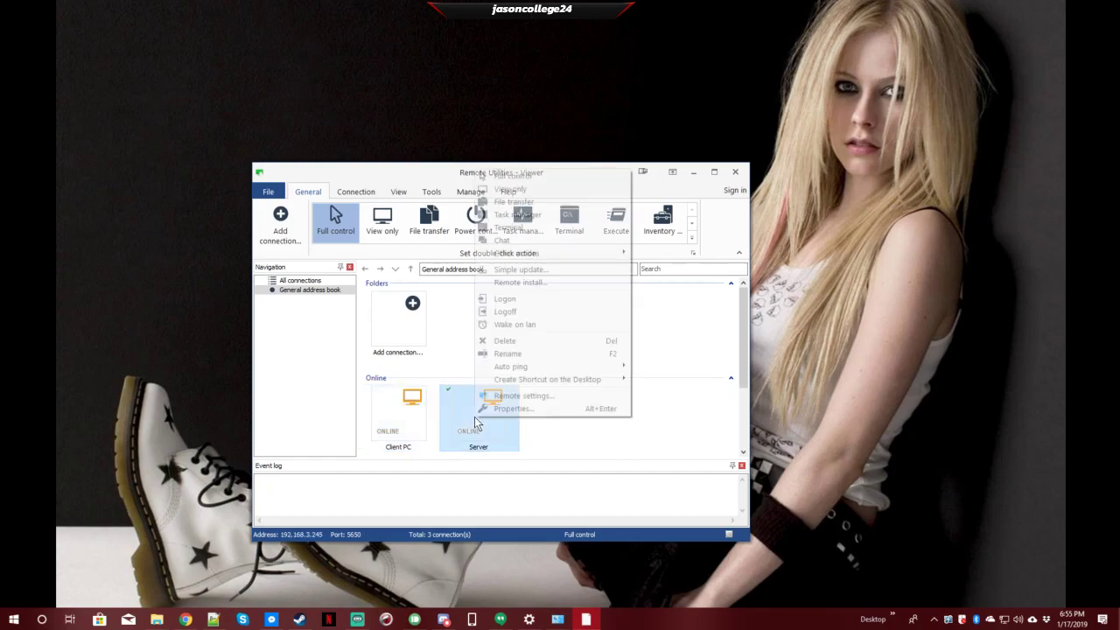
pyautogui.click(510, 407)
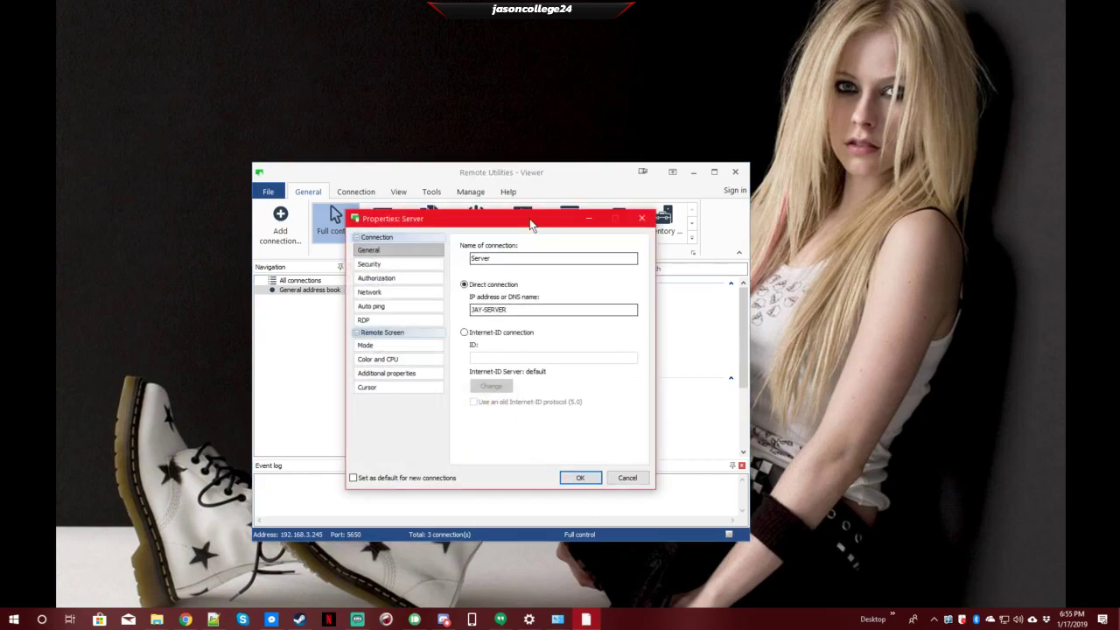
pyautogui.moveTo(527, 219); pyautogui.dragTo(896, 159)
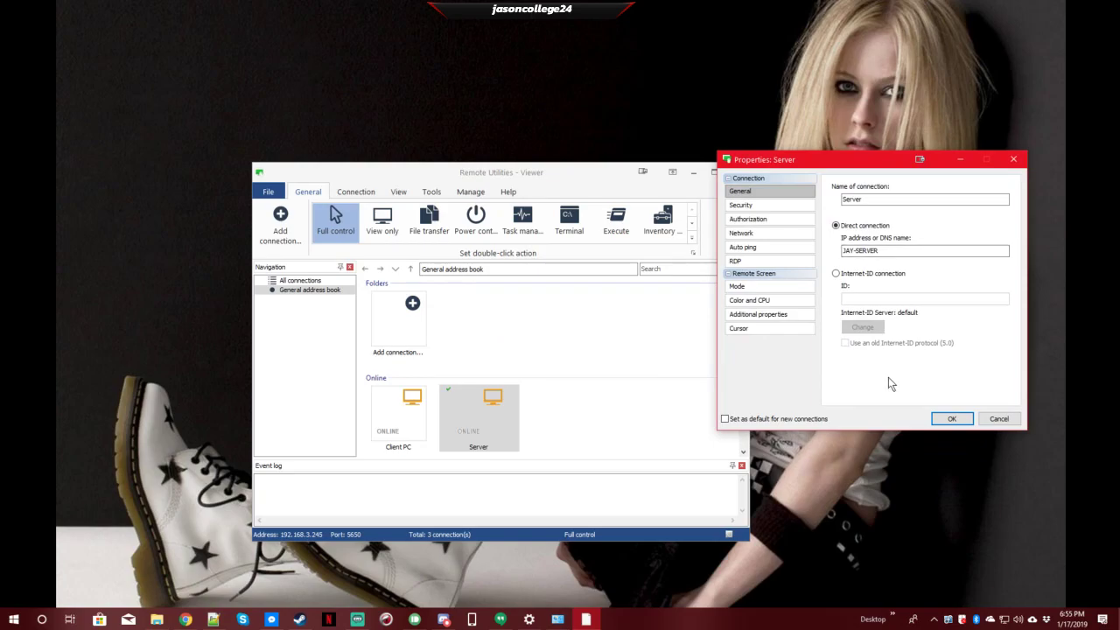
pyautogui.click(743, 205)
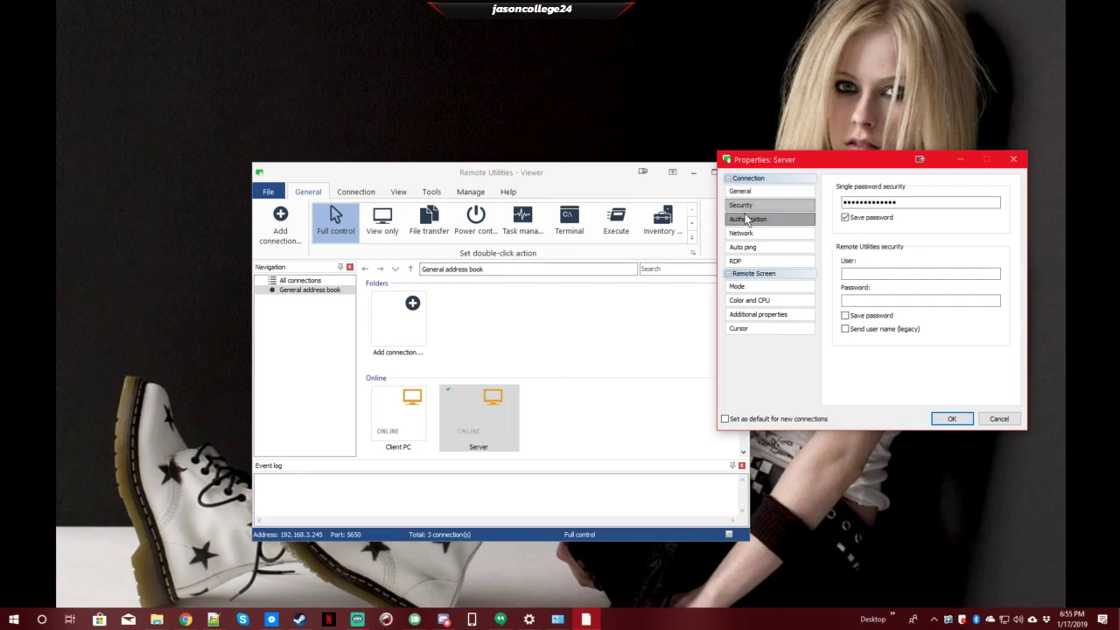
pyautogui.click(746, 220)
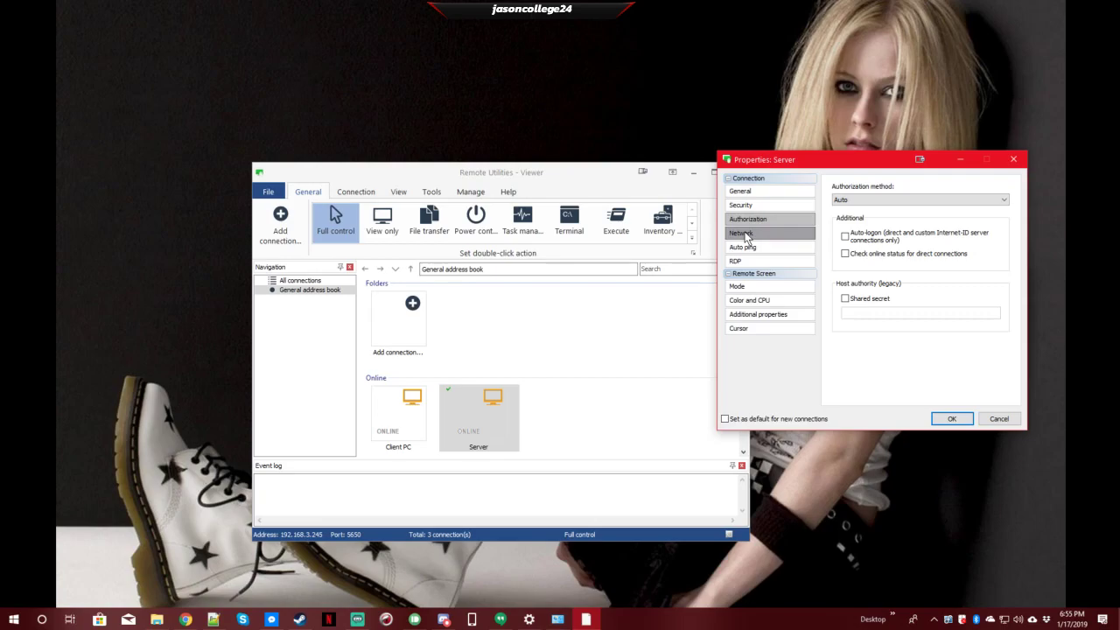
pyautogui.click(744, 235)
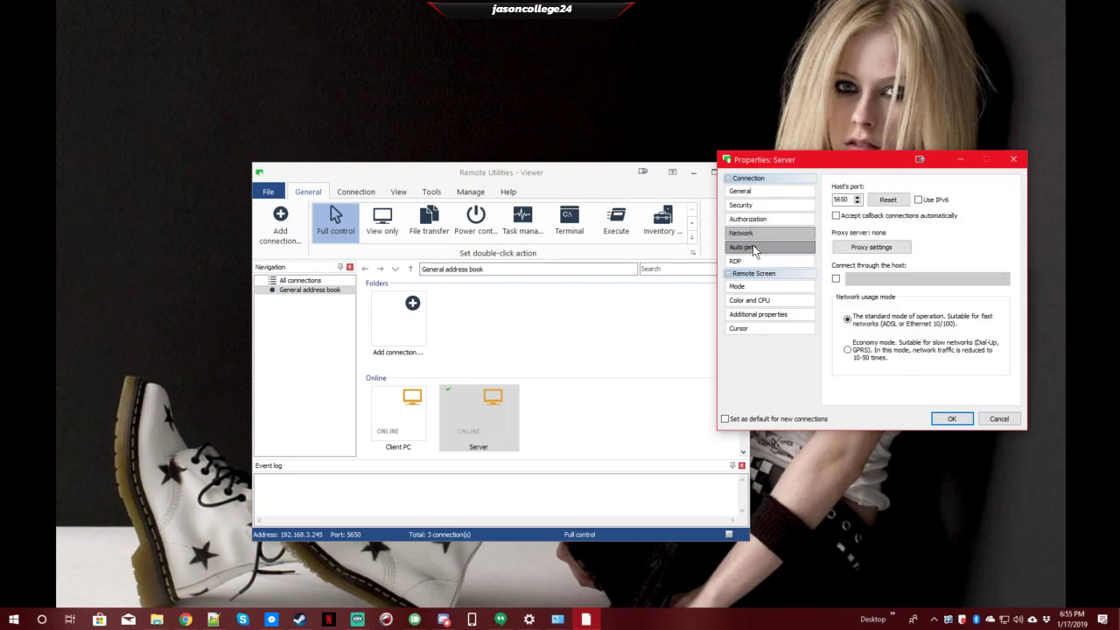
pyautogui.click(754, 249)
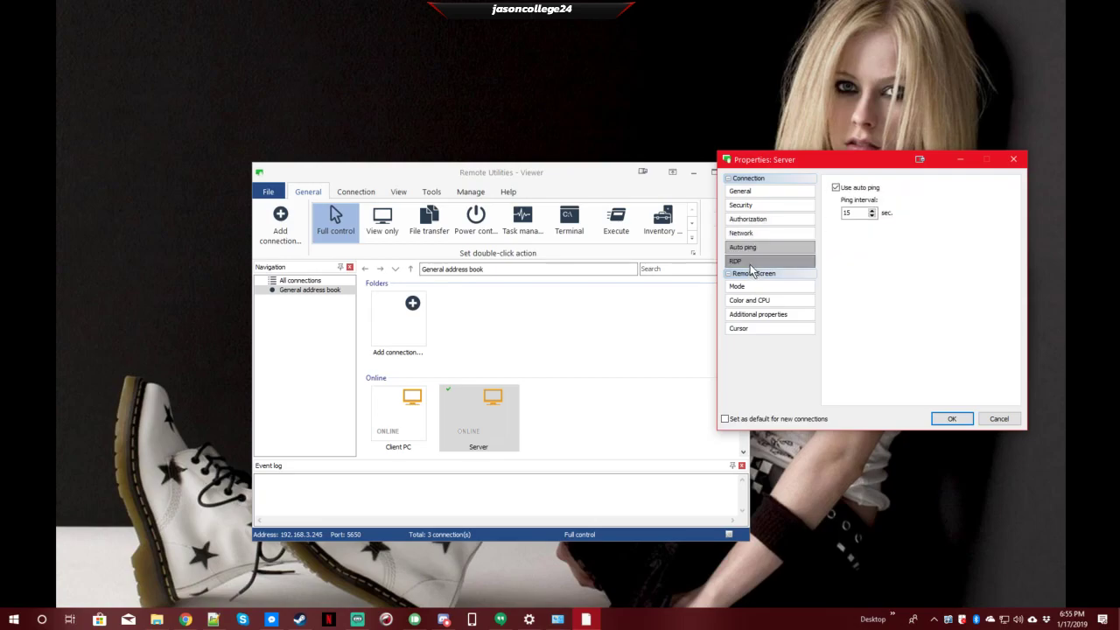
pyautogui.click(749, 265)
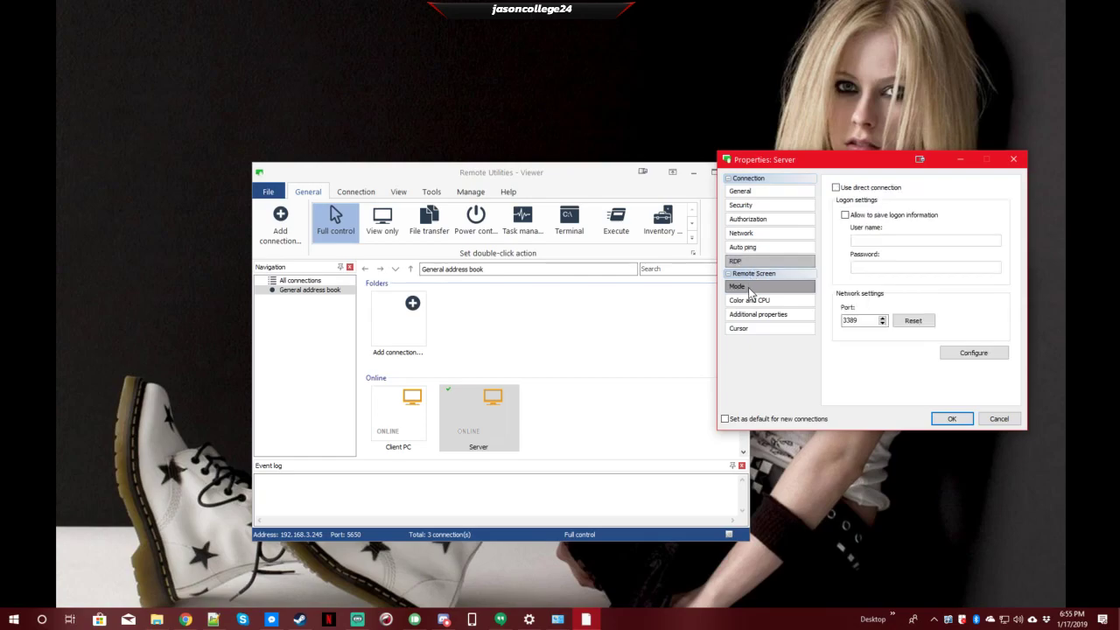
pyautogui.click(748, 289)
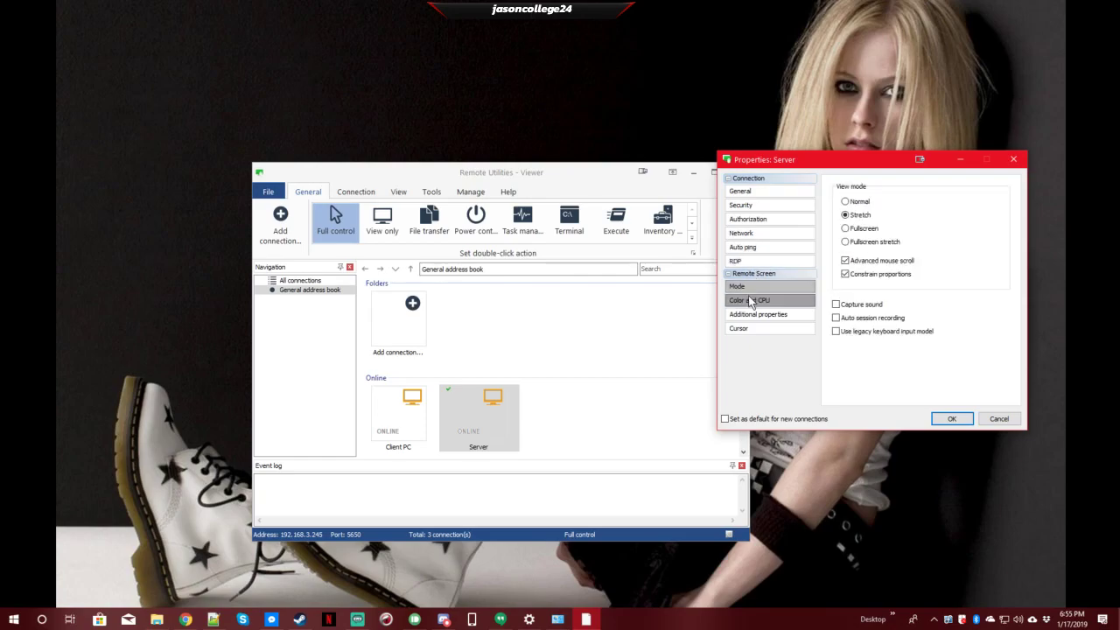
pyautogui.click(749, 303)
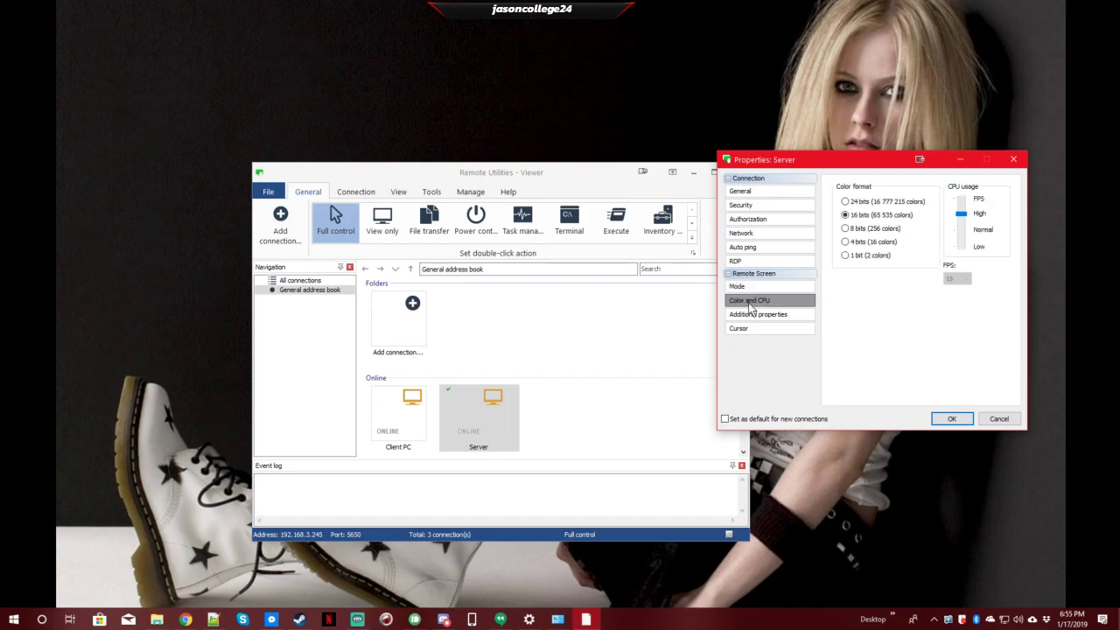
pyautogui.click(748, 317)
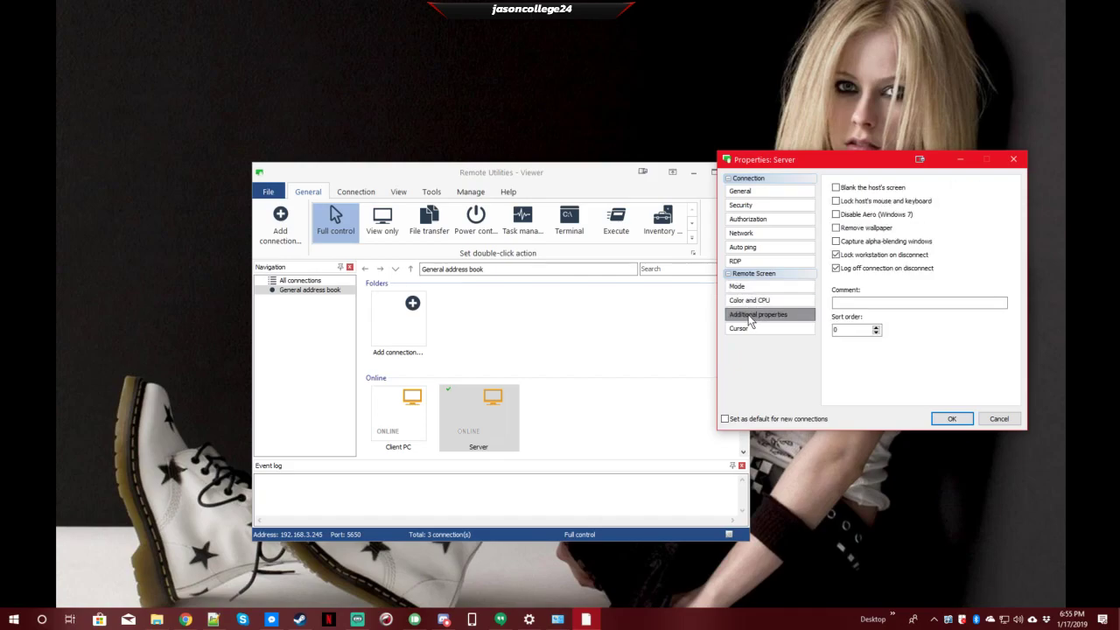
pyautogui.click(748, 327)
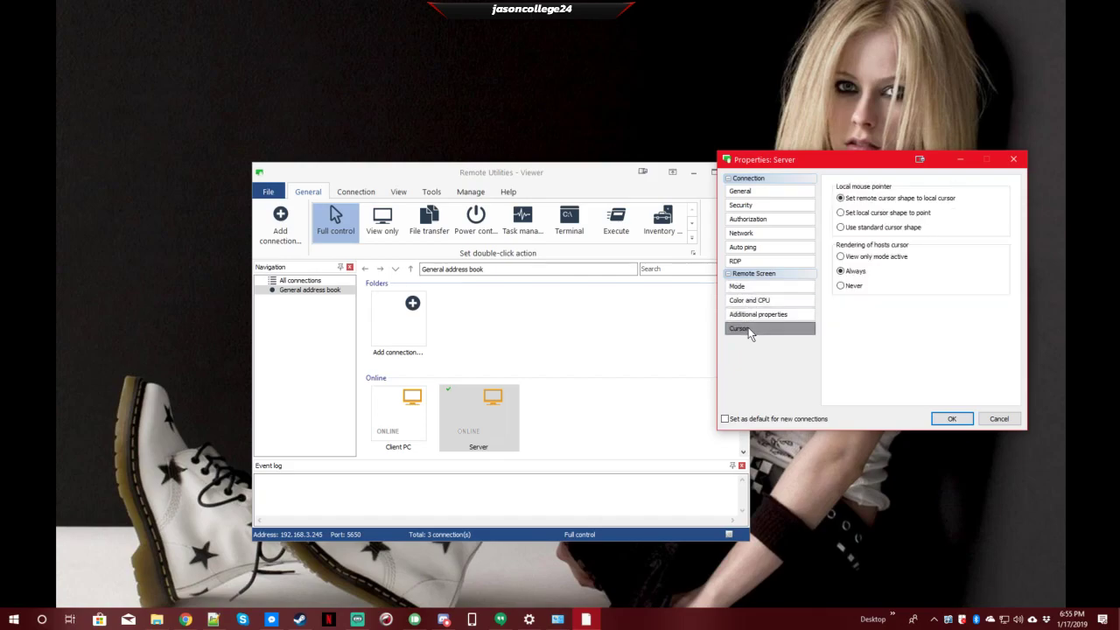
pyautogui.click(999, 419)
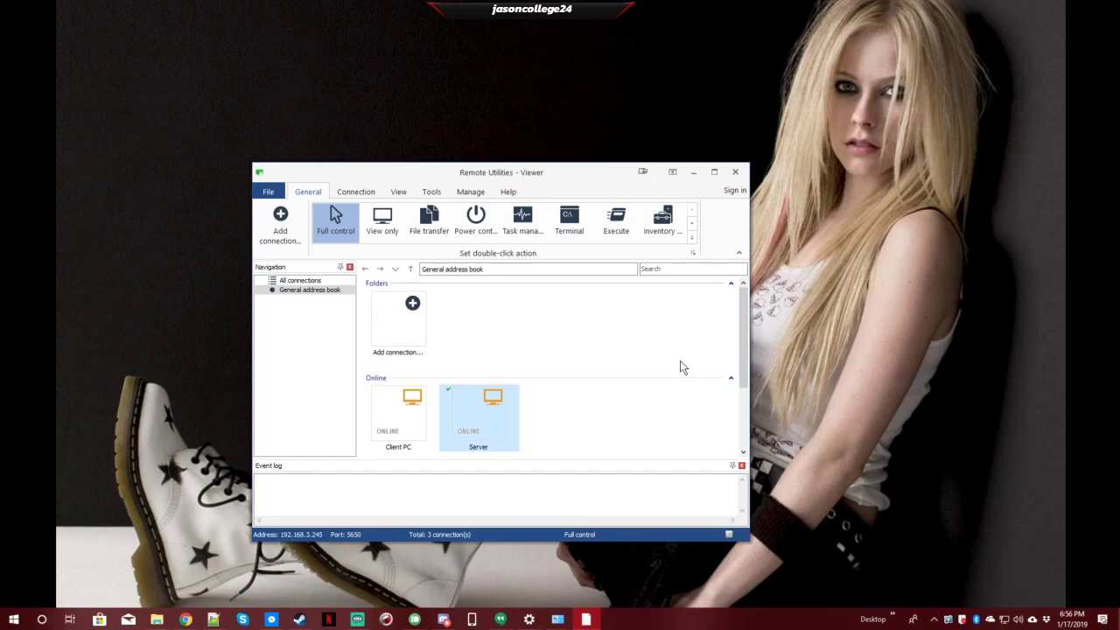
# - Connect to Server with full control and sign in with the account PIN, retrying after an incorrect entry
pyautogui.doubleClick(468, 417)
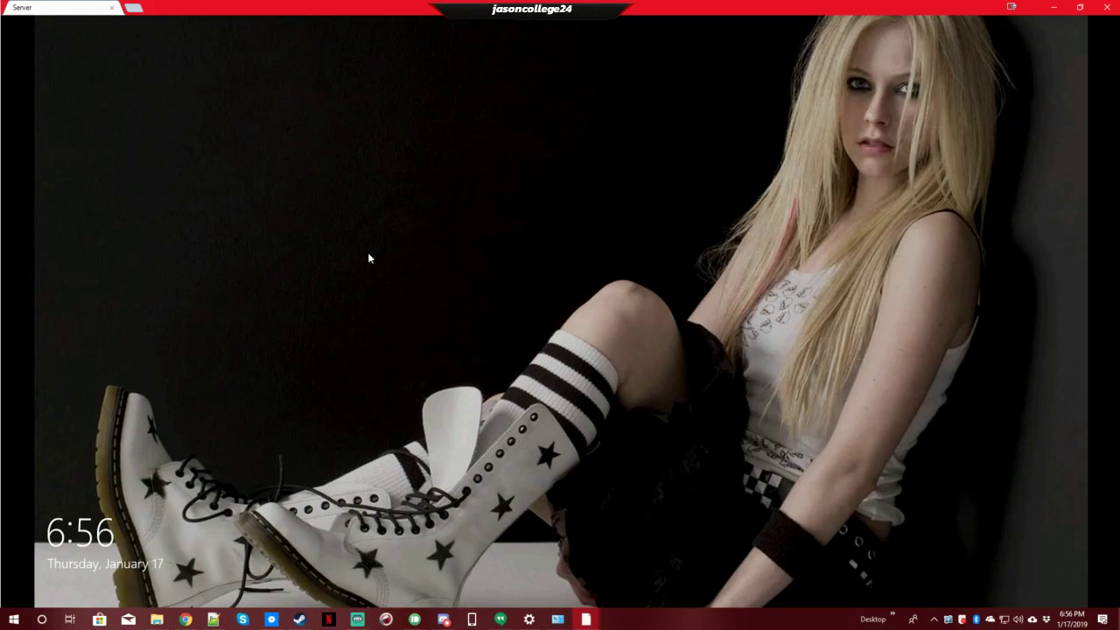
pyautogui.click(272, 257)
pyautogui.write('12')
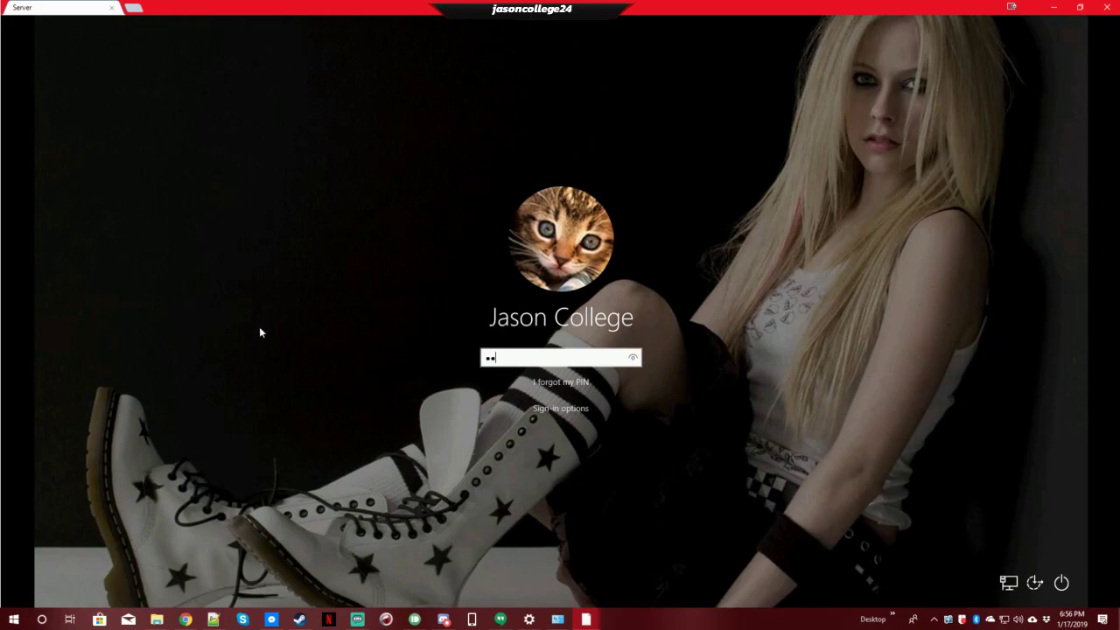
pyautogui.press('Return')
pyautogui.press('Return')
pyautogui.write('1234')
pyautogui.press('Return')
pyautogui.press('Return')
pyautogui.write('1234')
pyautogui.press('Return')
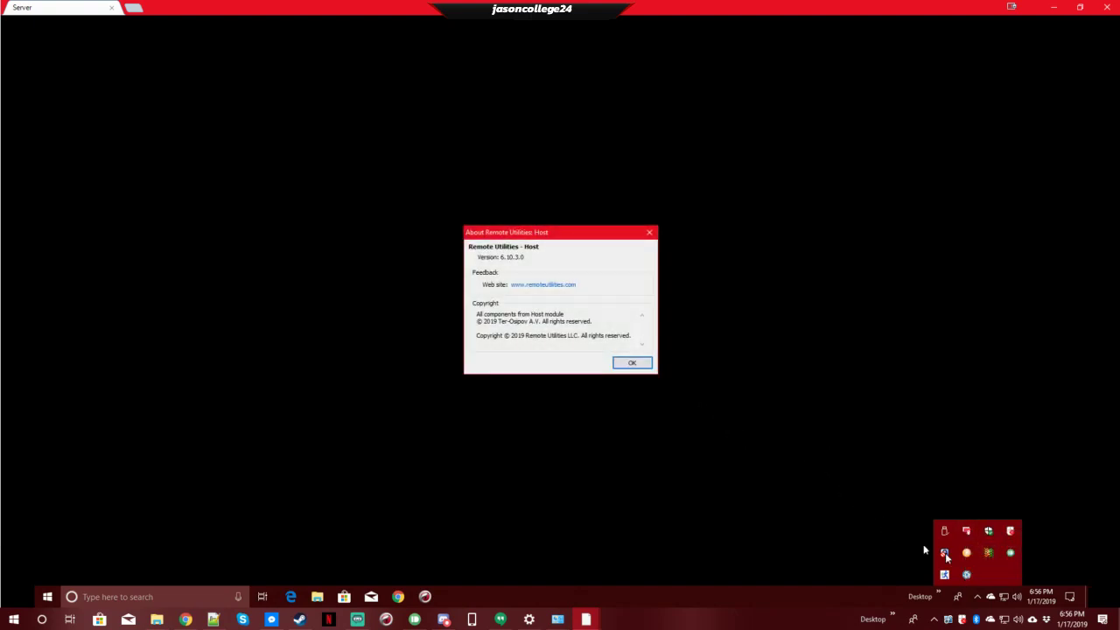
# - Close the Host's About dialog showing version 6.10.3.0
pyautogui.click(630, 366)
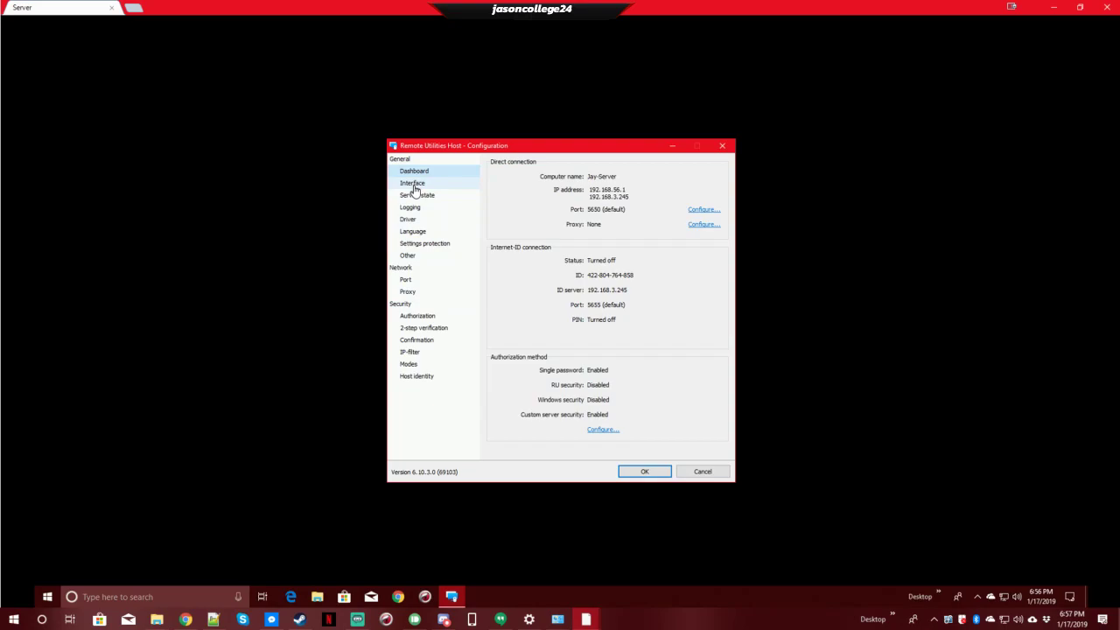
# - Review the Interface, service, logging, driver, language, settings protection and capture pages
pyautogui.click(414, 187)
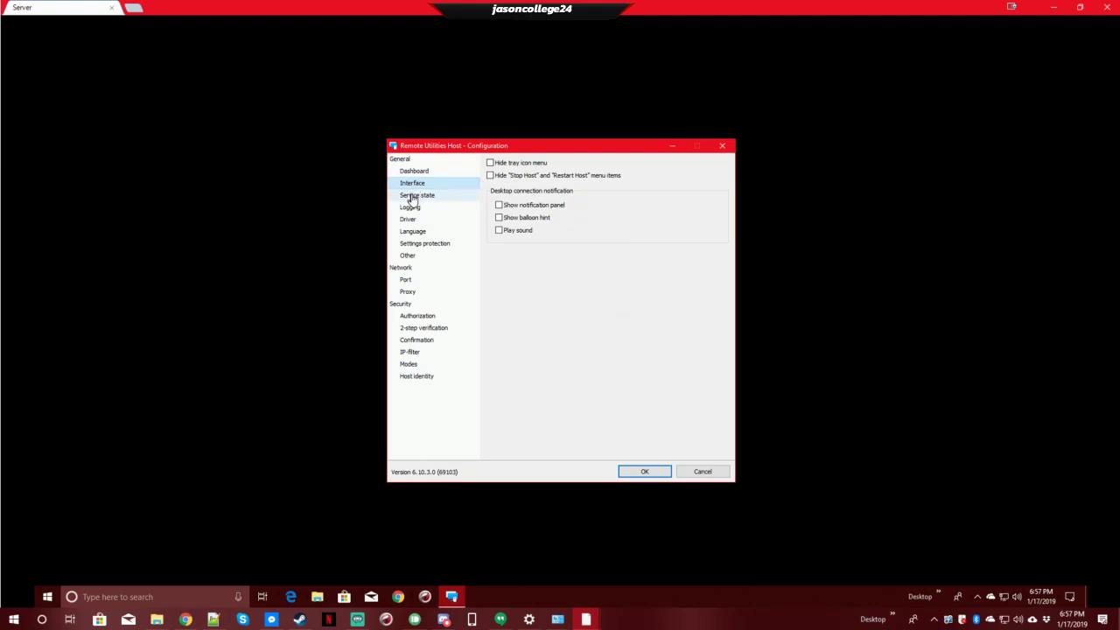
pyautogui.click(411, 198)
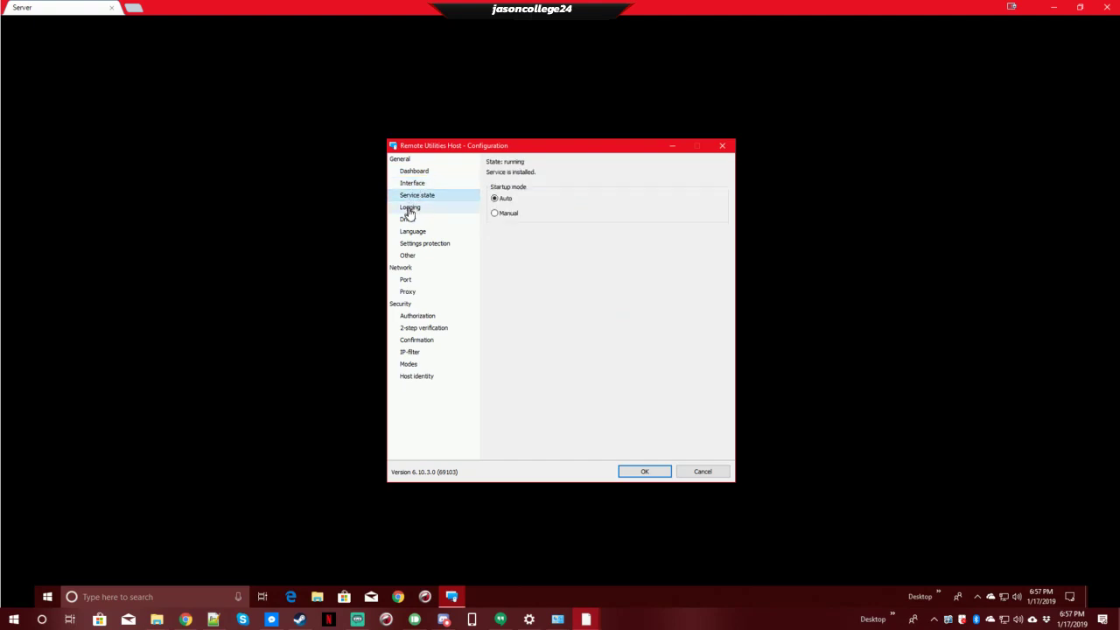
pyautogui.click(410, 210)
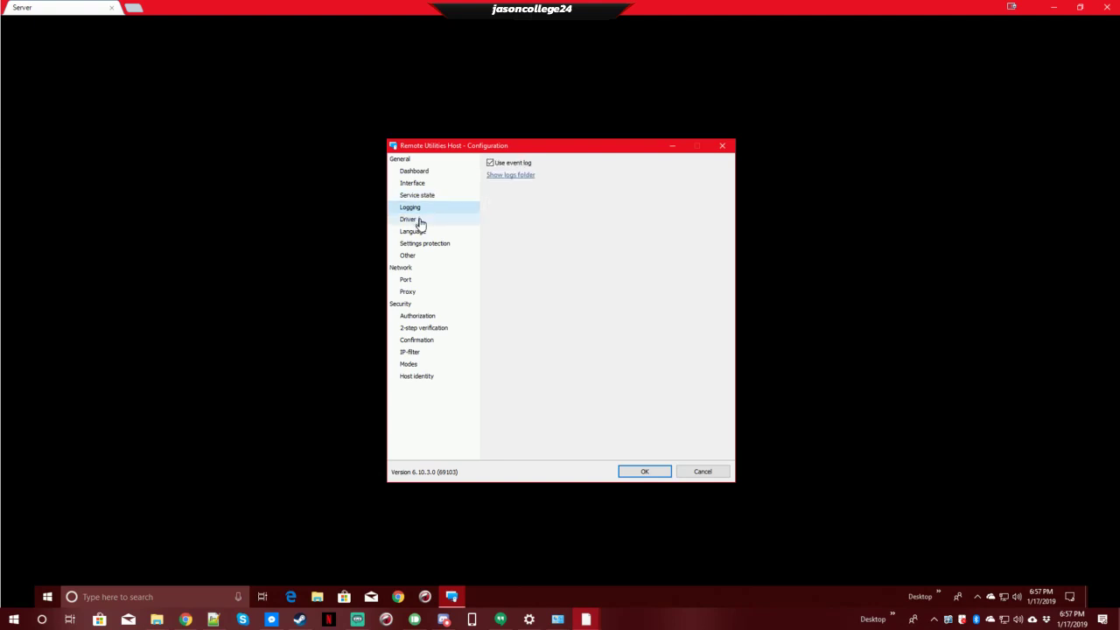
pyautogui.click(420, 223)
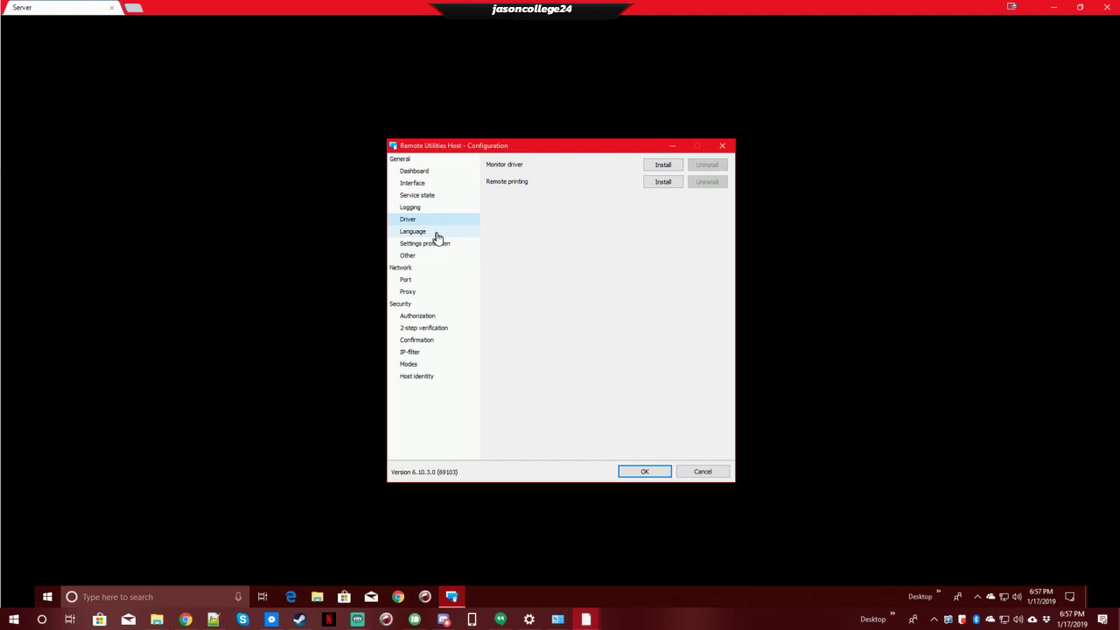
pyautogui.click(438, 237)
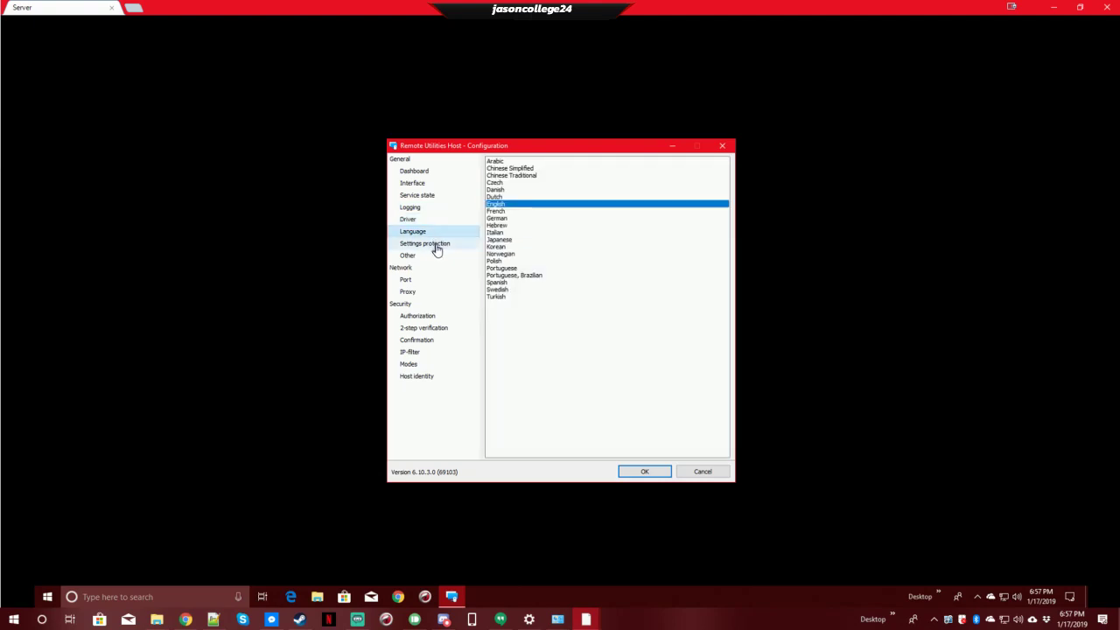
pyautogui.click(436, 248)
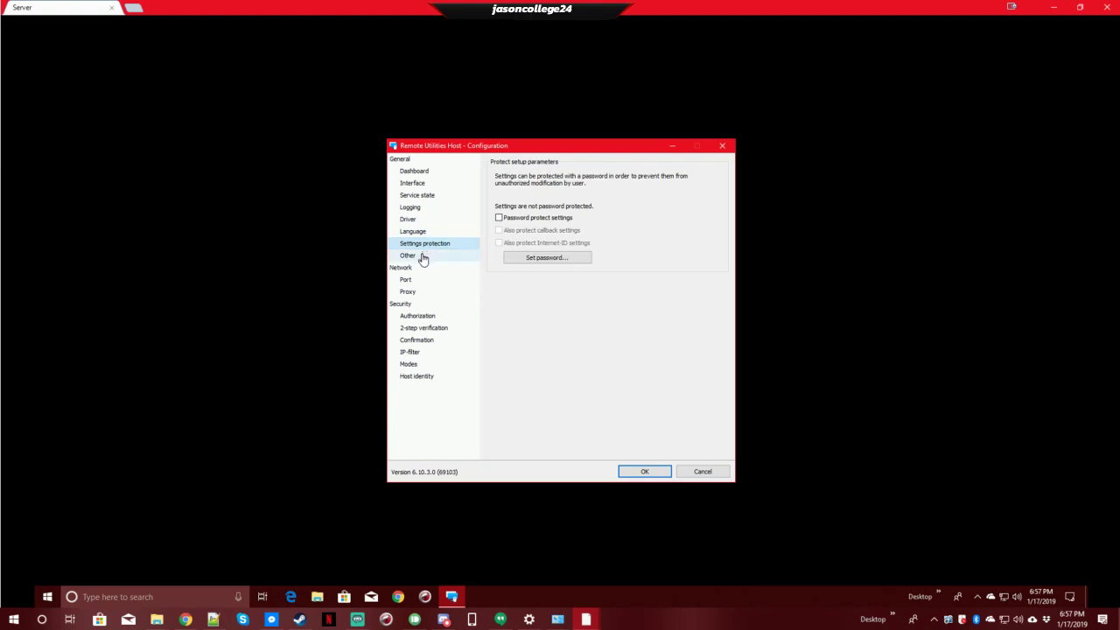
pyautogui.click(423, 256)
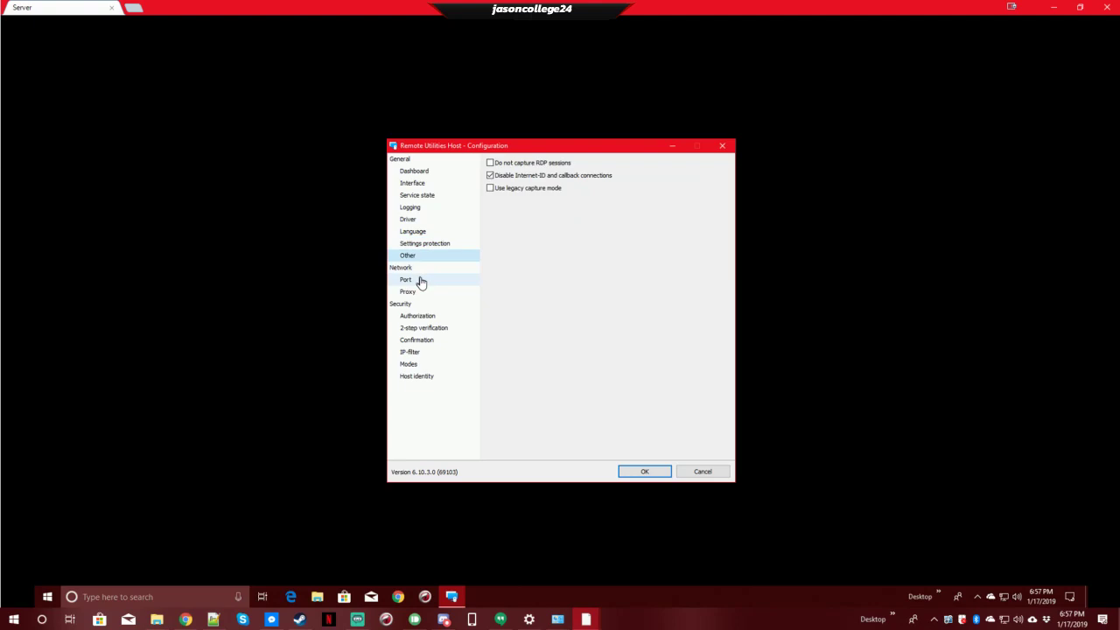
# - Review the Port, Proxy, Authorization, 2-step verification, confirmation, IP-filter and Modes pages
pyautogui.click(421, 282)
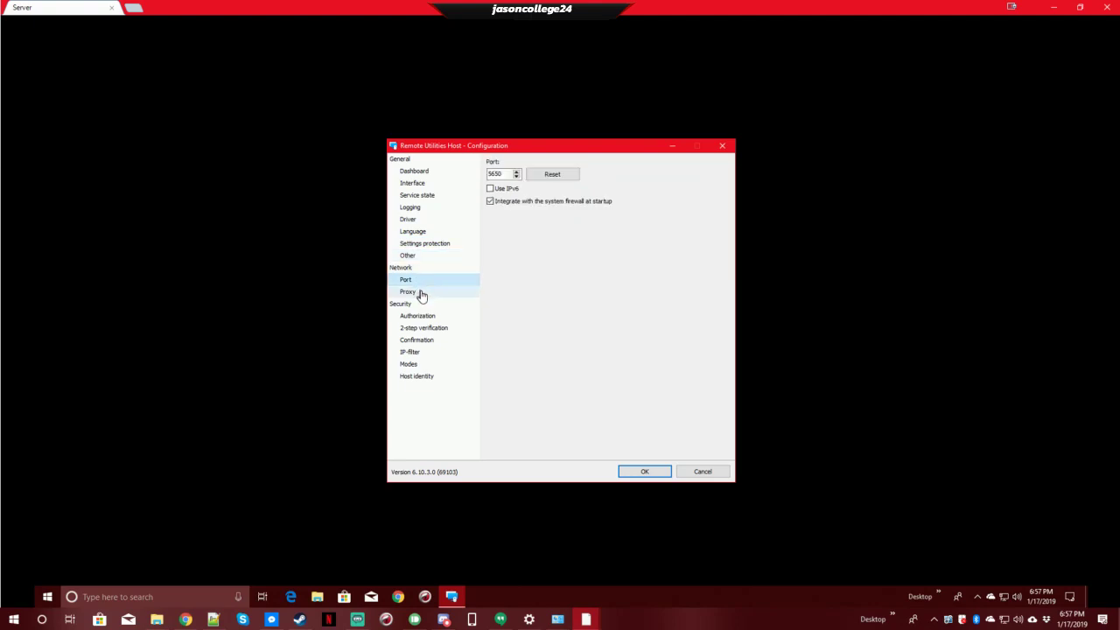
pyautogui.click(421, 294)
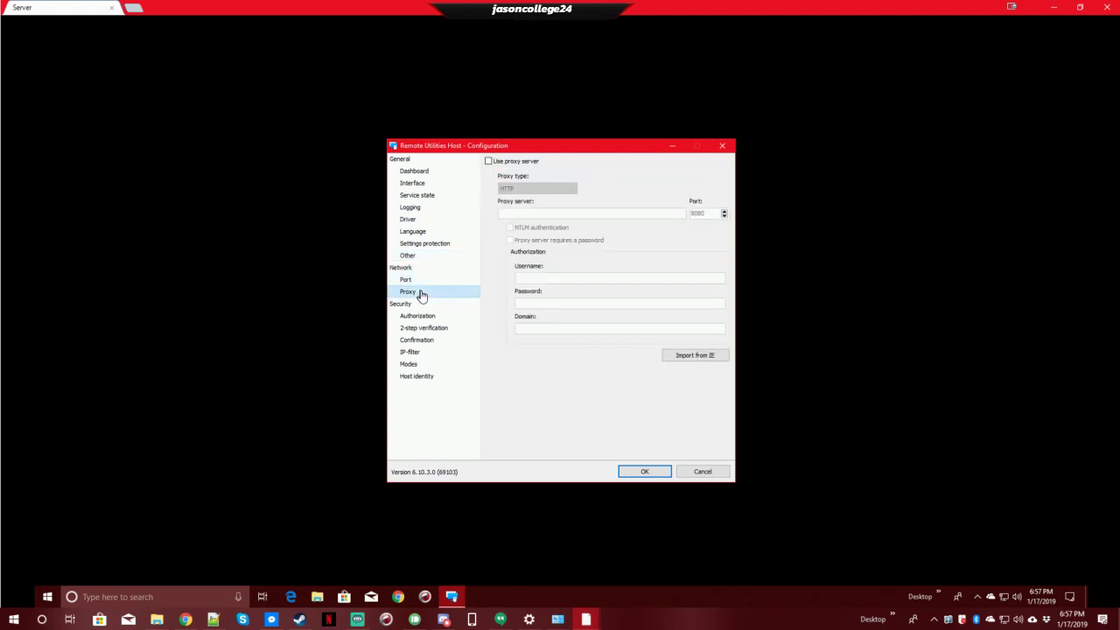
pyautogui.click(421, 318)
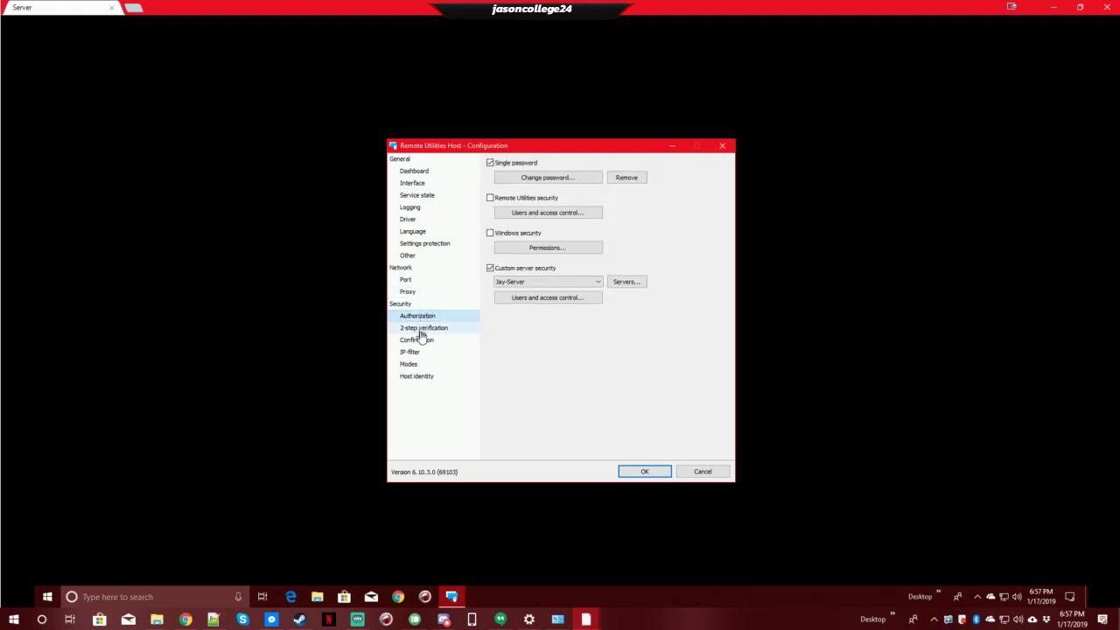
pyautogui.click(421, 331)
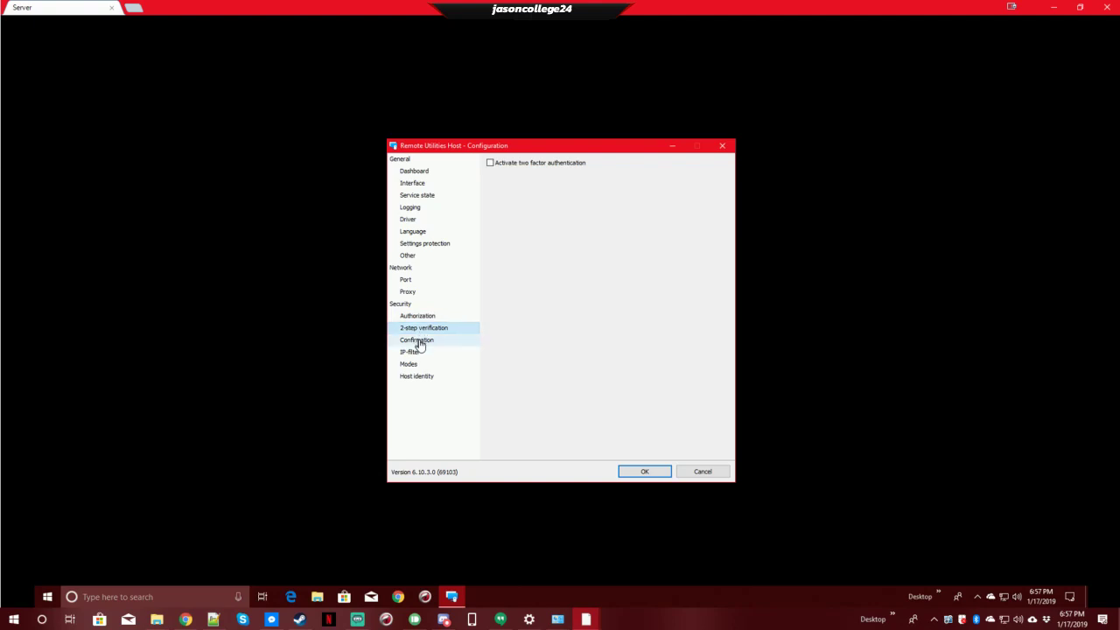
pyautogui.click(420, 341)
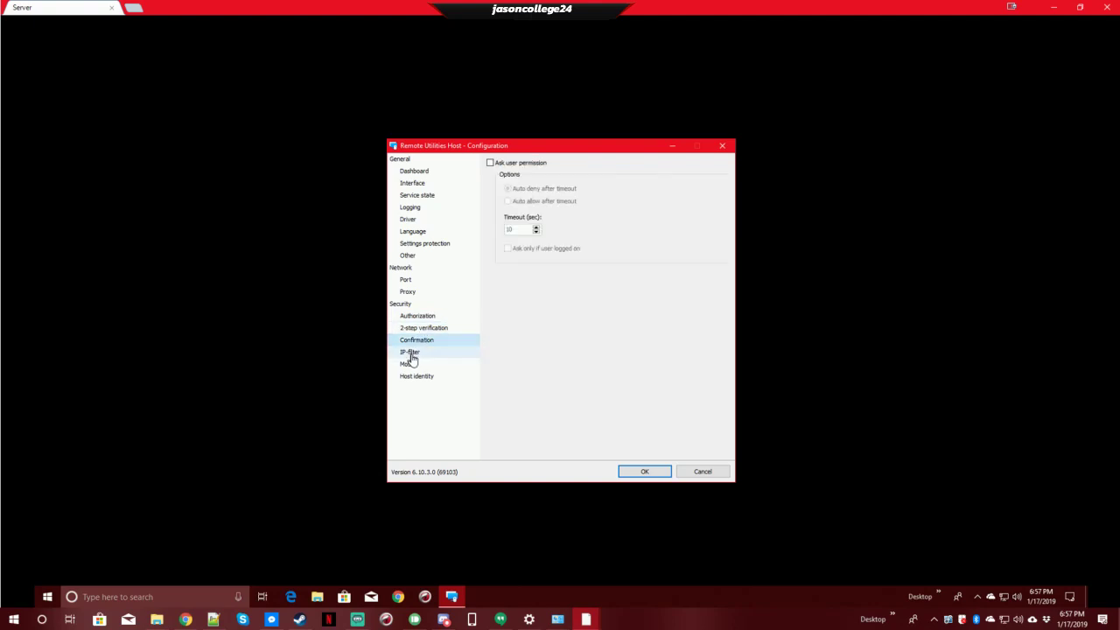
pyautogui.click(411, 355)
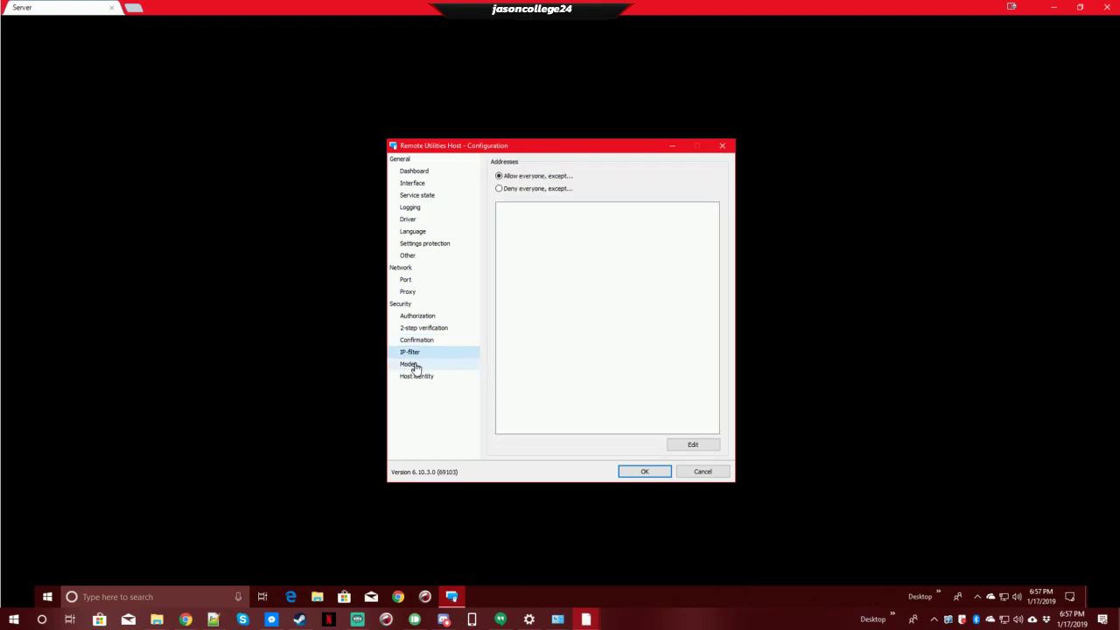
pyautogui.click(416, 366)
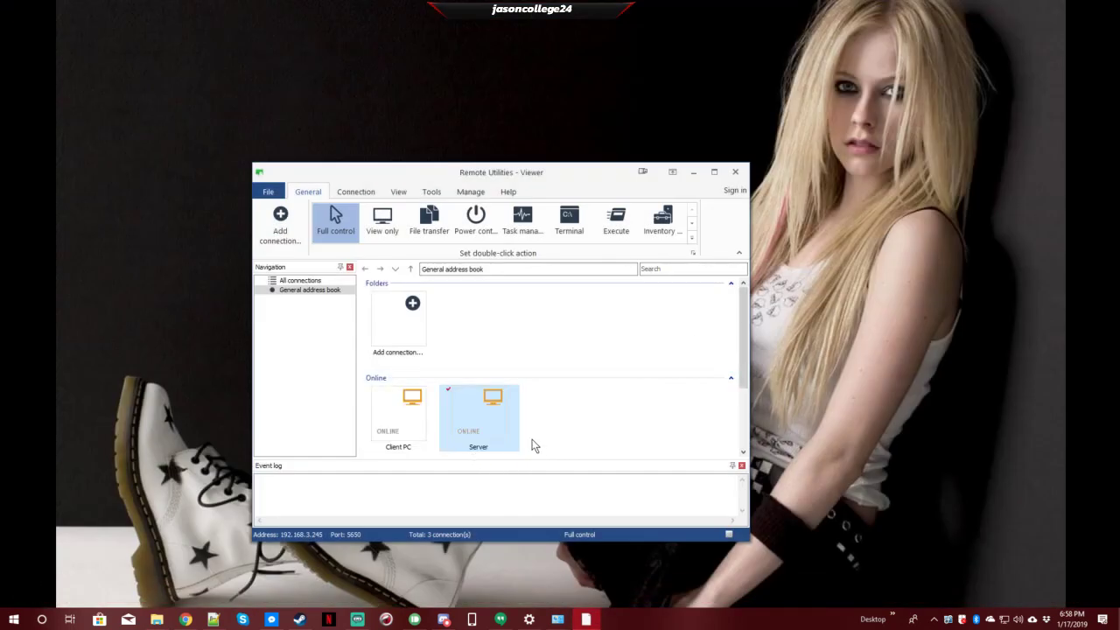
# - Show the Server connection's context menu with Simple update, then dismiss it
pyautogui.rightClick(467, 420)
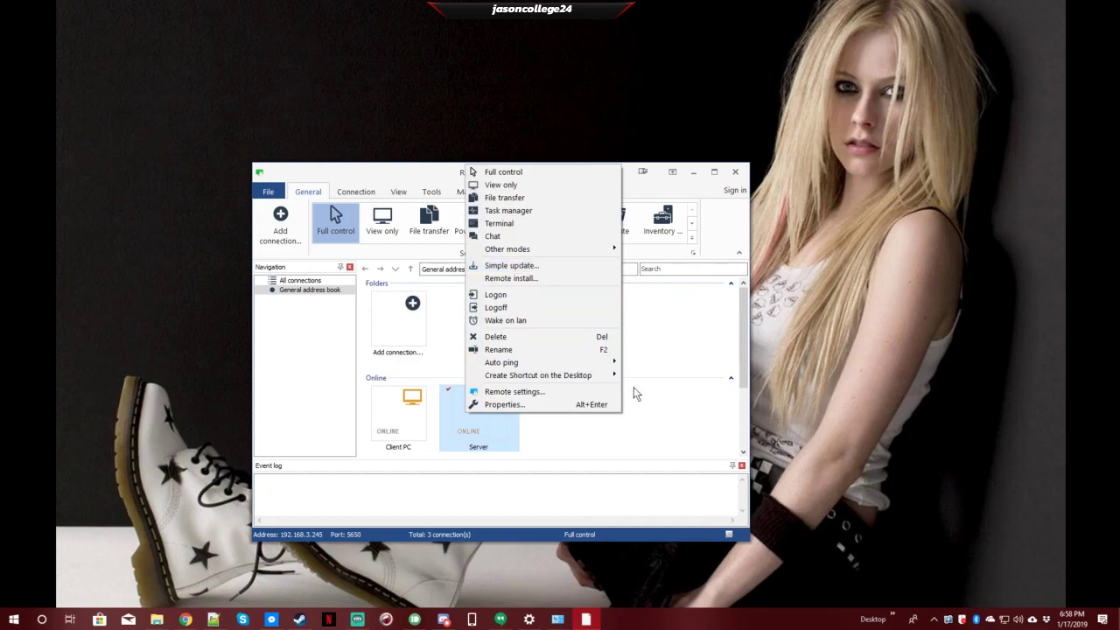
pyautogui.click(628, 433)
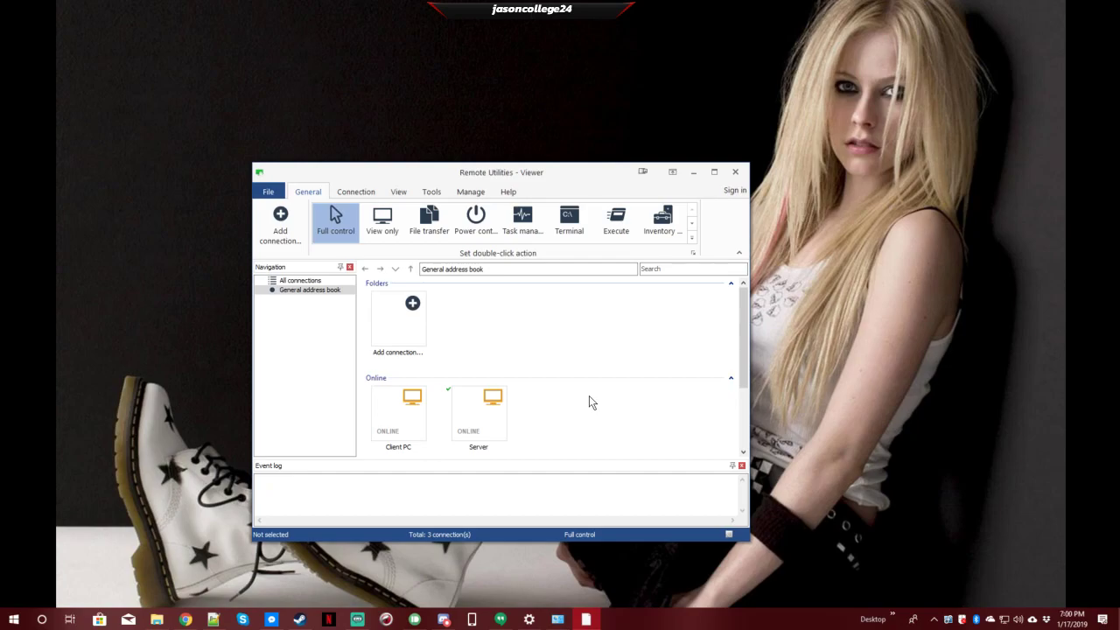
# - Close the Remote Utilities Viewer window
pyautogui.click(736, 173)
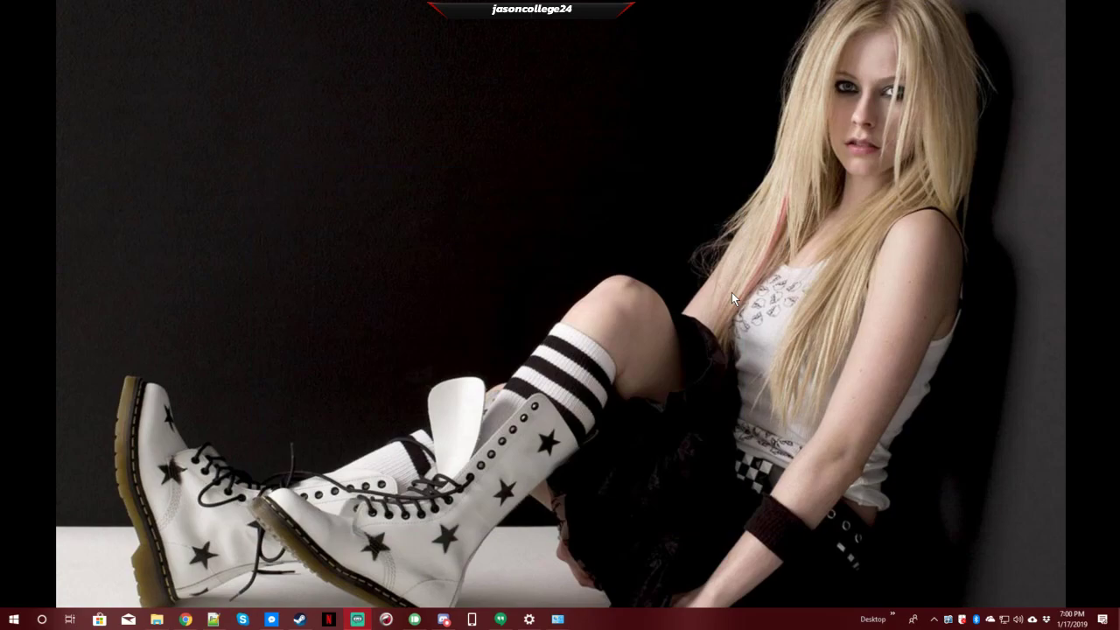